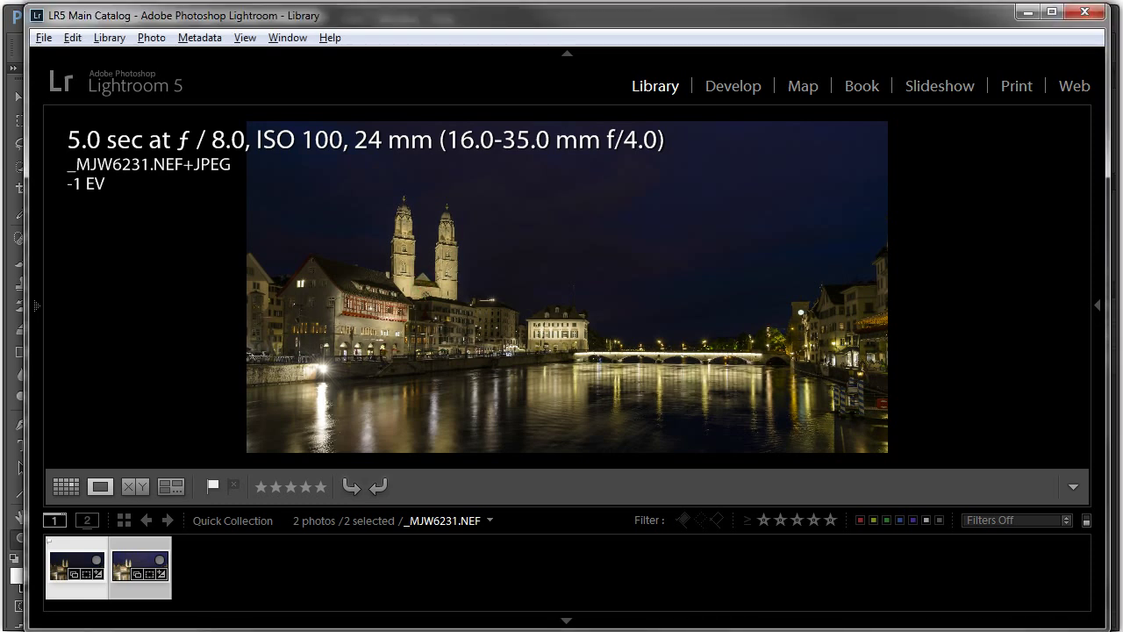
Zoom into the right church tower, pan across the tower tops, and return to full view.
{"action": "left_click", "coordinate": [441, 249]}
{"action": "mouse_move", "coordinate": [591, 264]}
{"action": "left_mouse_down"}
{"action": "mouse_move", "coordinate": [584, 225]}
{"action": "mouse_move", "coordinate": [608, 272]}
{"action": "mouse_move", "coordinate": [591, 356]}
{"action": "left_mouse_up"}
{"action": "left_click", "coordinate": [592, 356]}
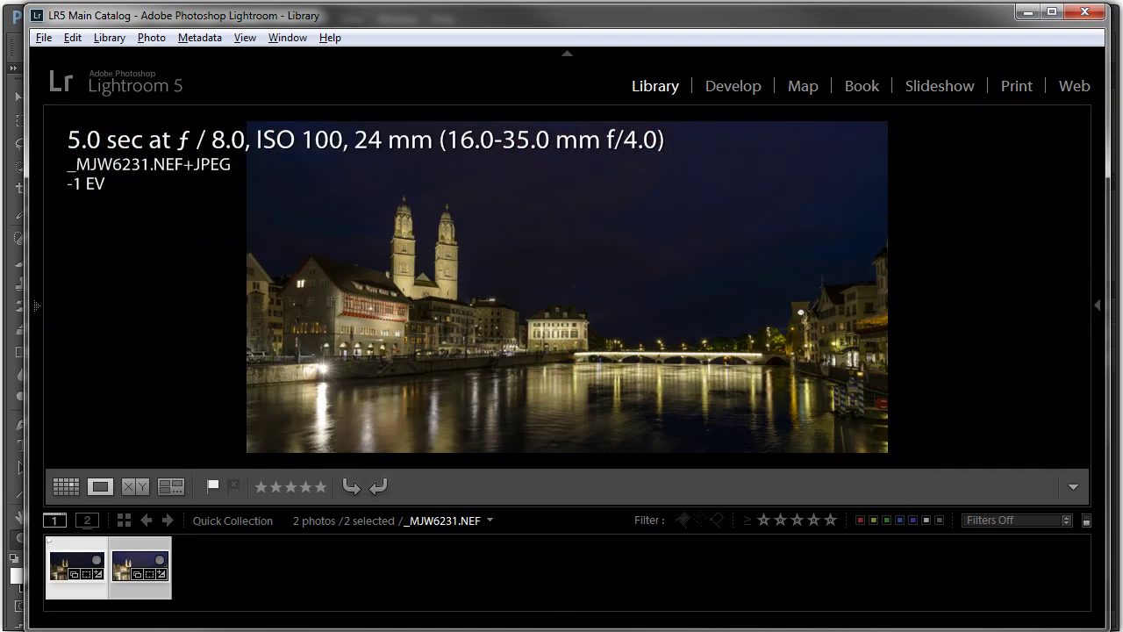
Show the brighter _MJW6232 exposure and inspect its church towers and roof up close.
{"action": "left_click", "coordinate": [121, 589]}
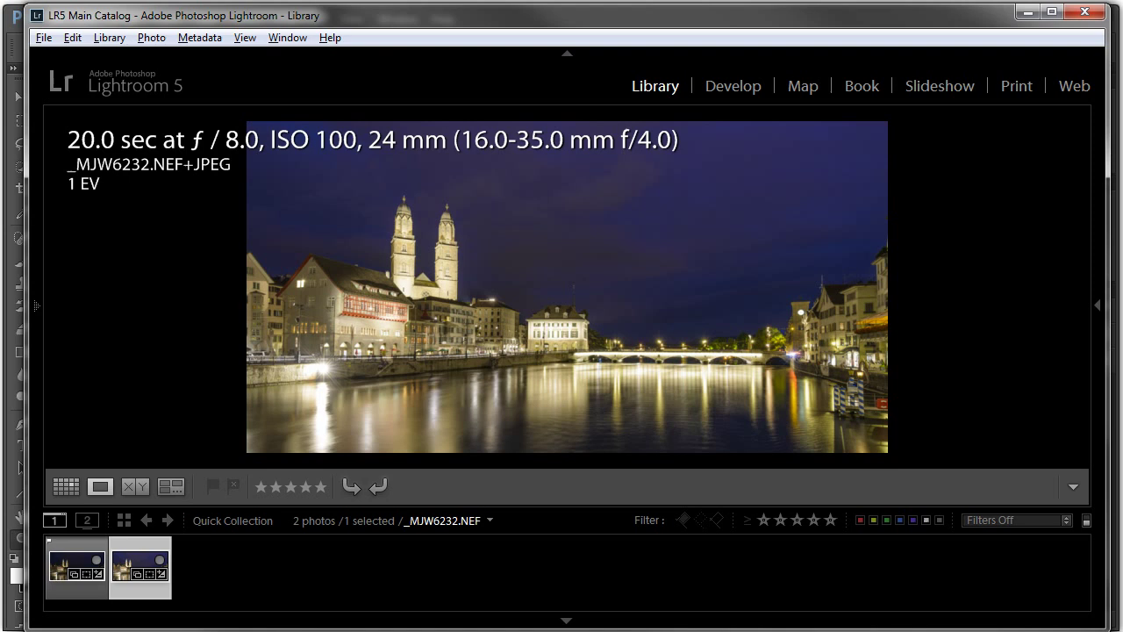
{"action": "left_click", "coordinate": [428, 263]}
{"action": "left_click_drag", "start_coordinate": [346, 243], "coordinate": [468, 243]}
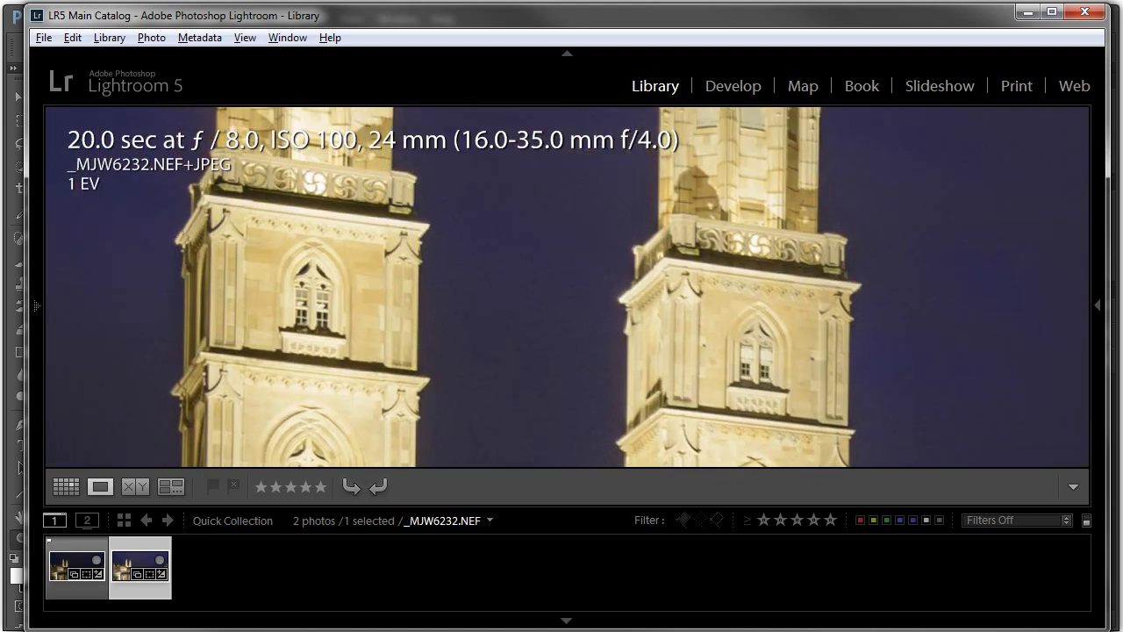
{"action": "left_click_drag", "start_coordinate": [334, 320], "coordinate": [355, 491]}
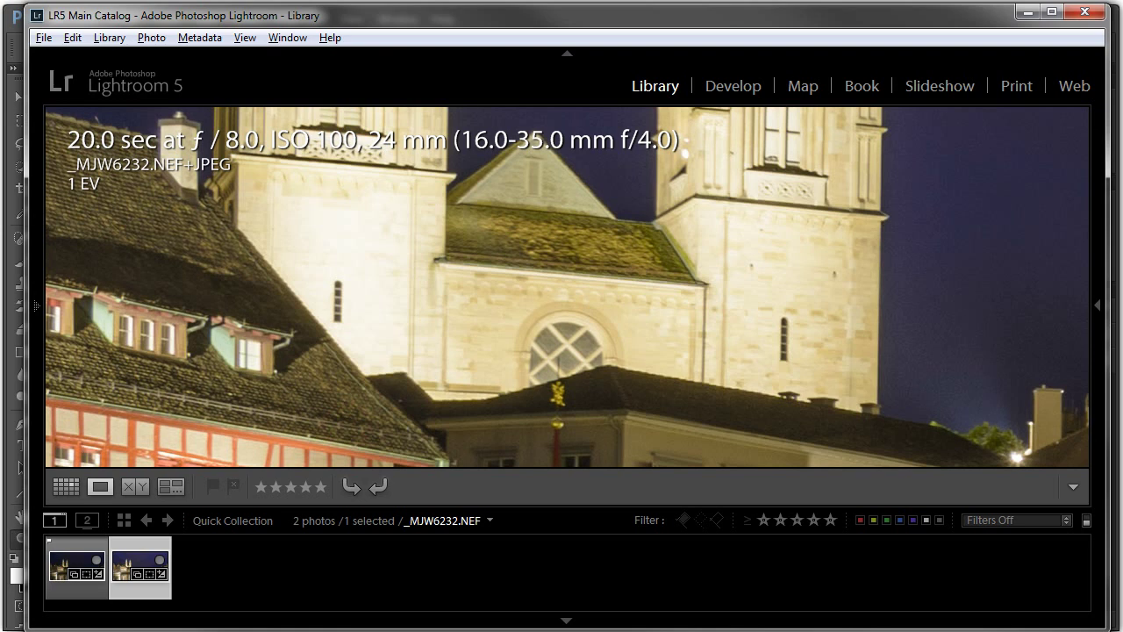
{"action": "key", "text": "z"}
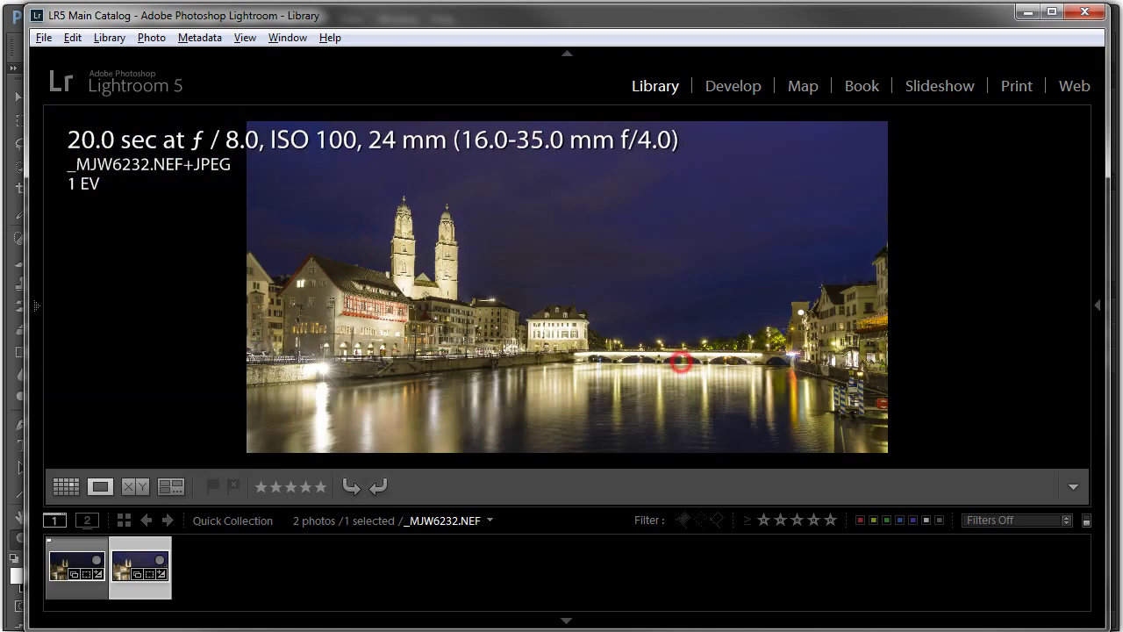
Zoom into and pan across the bridge in _MJW6232, then return to fit view.
{"action": "left_click", "coordinate": [676, 359]}
{"action": "left_click_drag", "start_coordinate": [677, 359], "coordinate": [492, 341]}
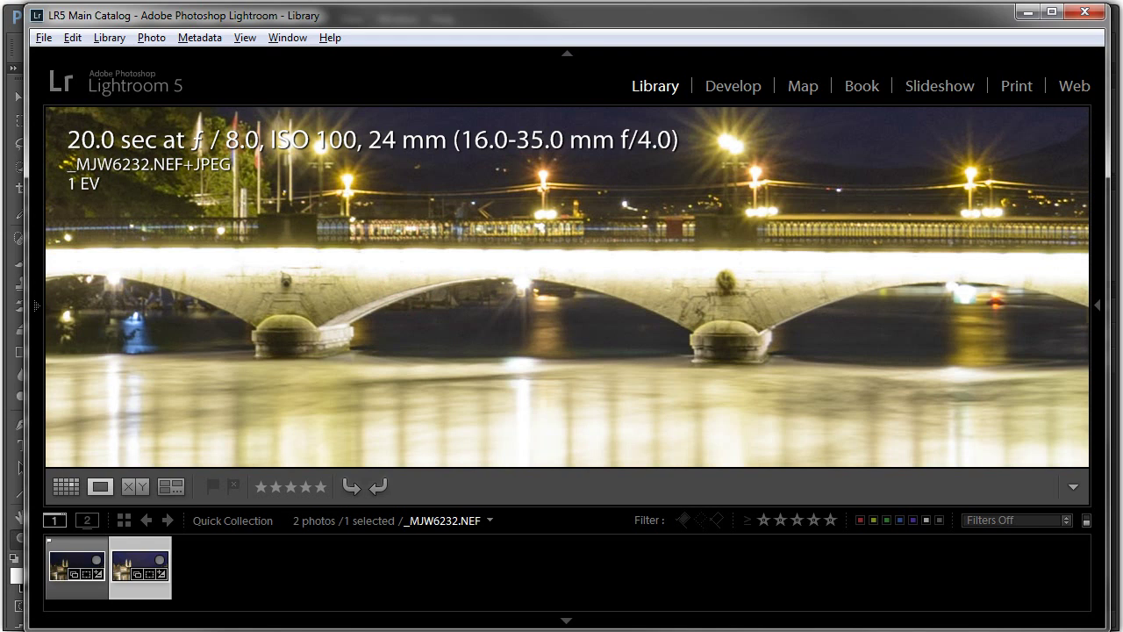
{"action": "key", "text": "z"}
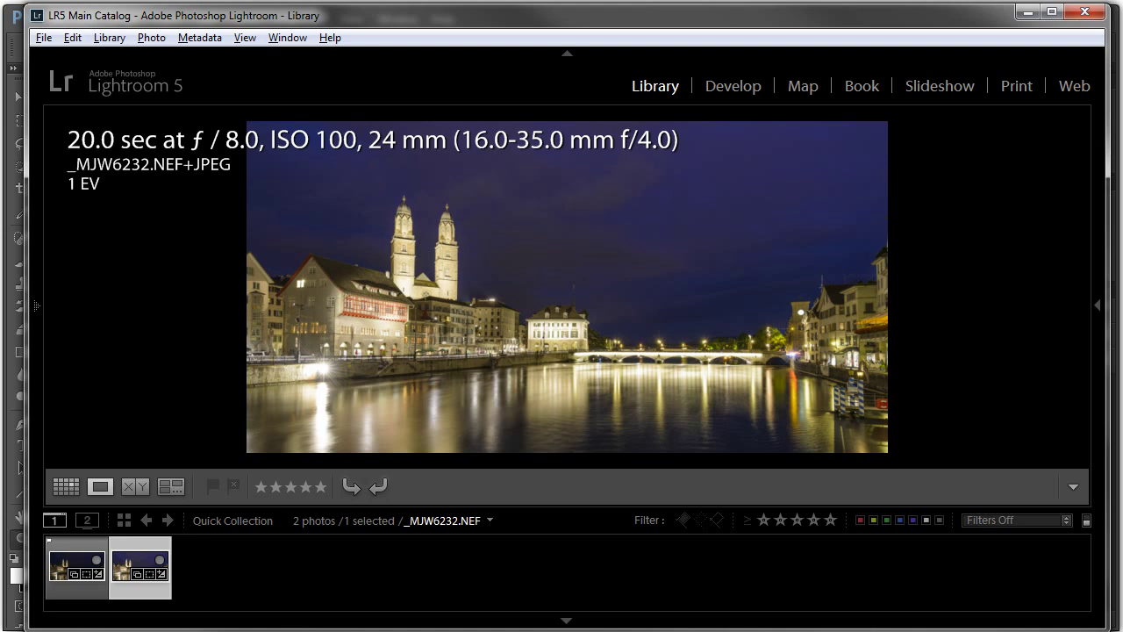
Select _MJW6231 and _MJW6232 and open them as layers in one Photoshop document.
{"action": "left_click", "coordinate": [76, 581]}
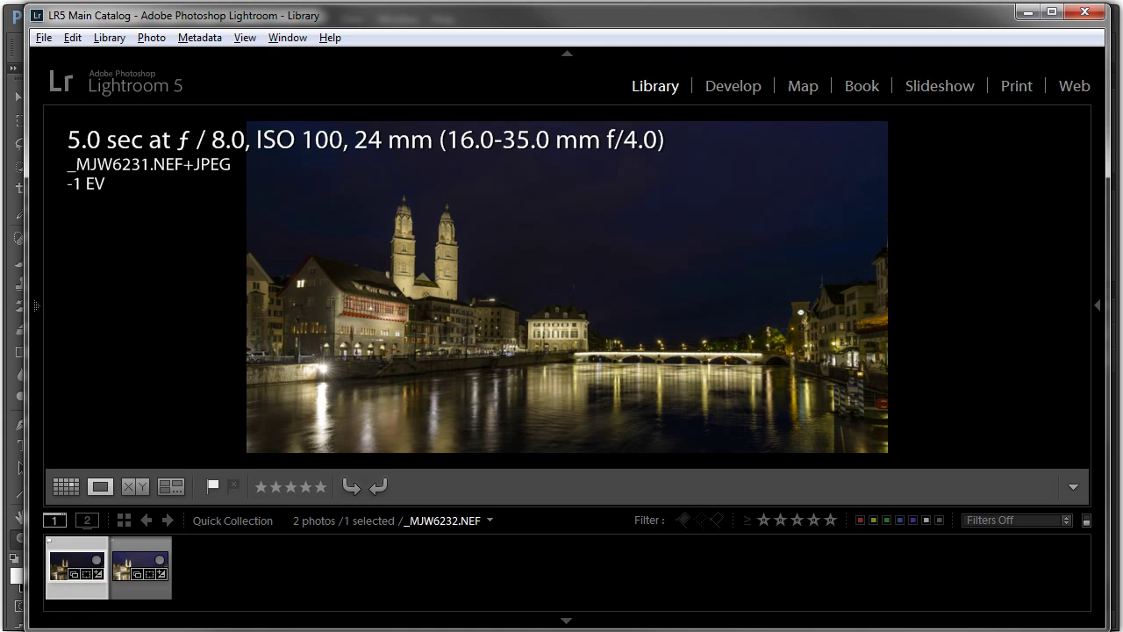
{"action": "left_click", "coordinate": [142, 581], "text": "ctrl"}
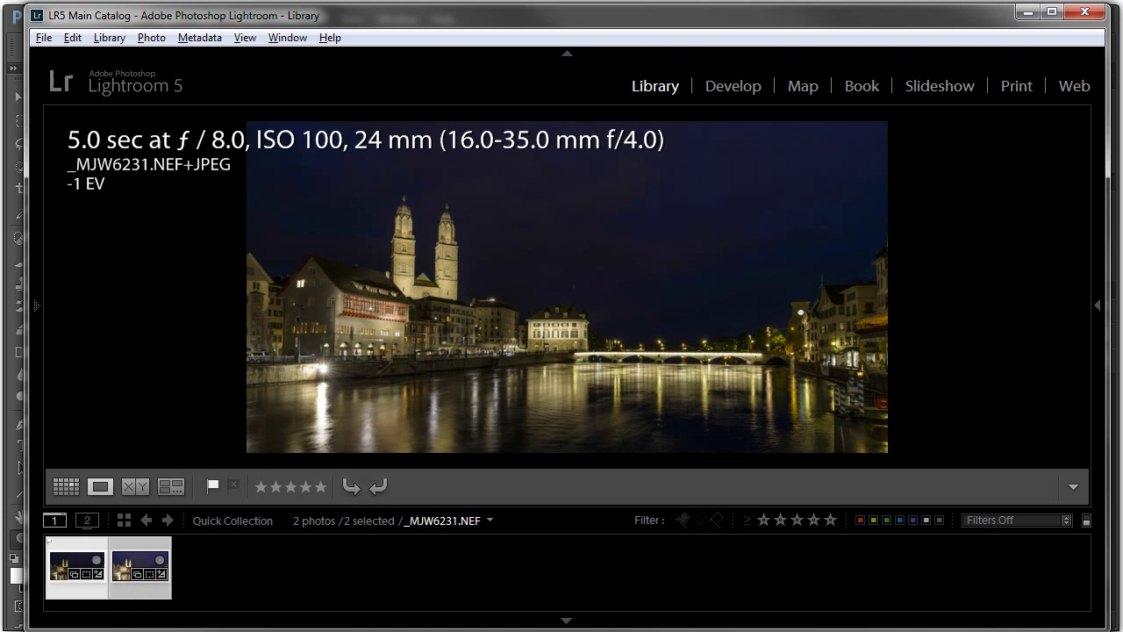
{"action": "right_click", "coordinate": [60, 569]}
{"action": "mouse_move", "coordinate": [176, 205]}
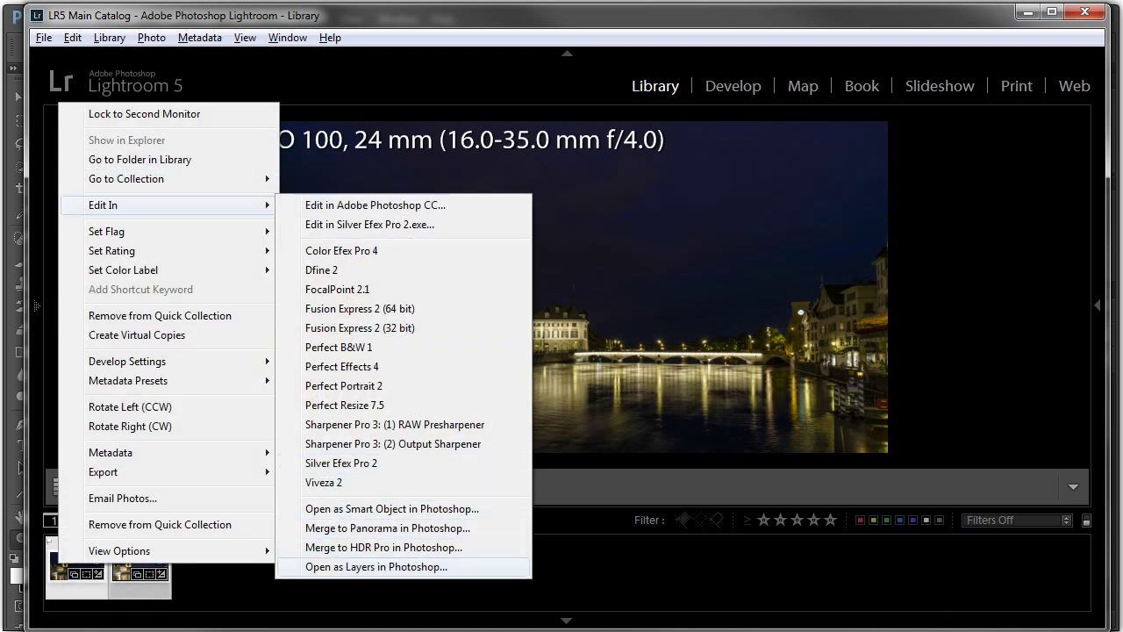
{"action": "left_click", "coordinate": [636, 560]}
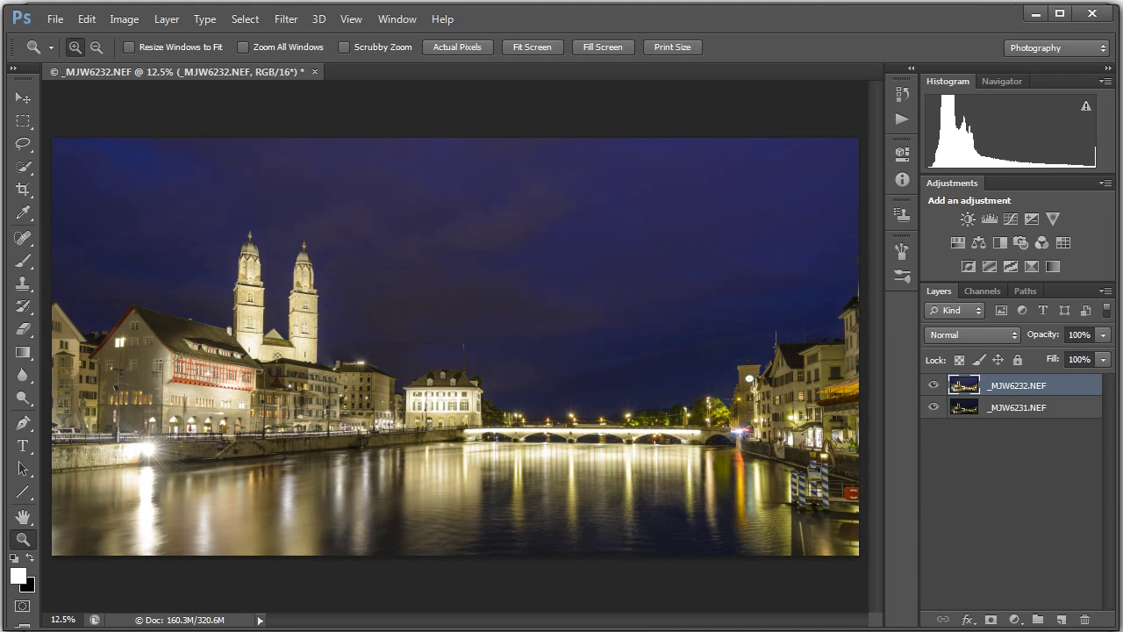
{"action": "left_click", "coordinate": [934, 384]}
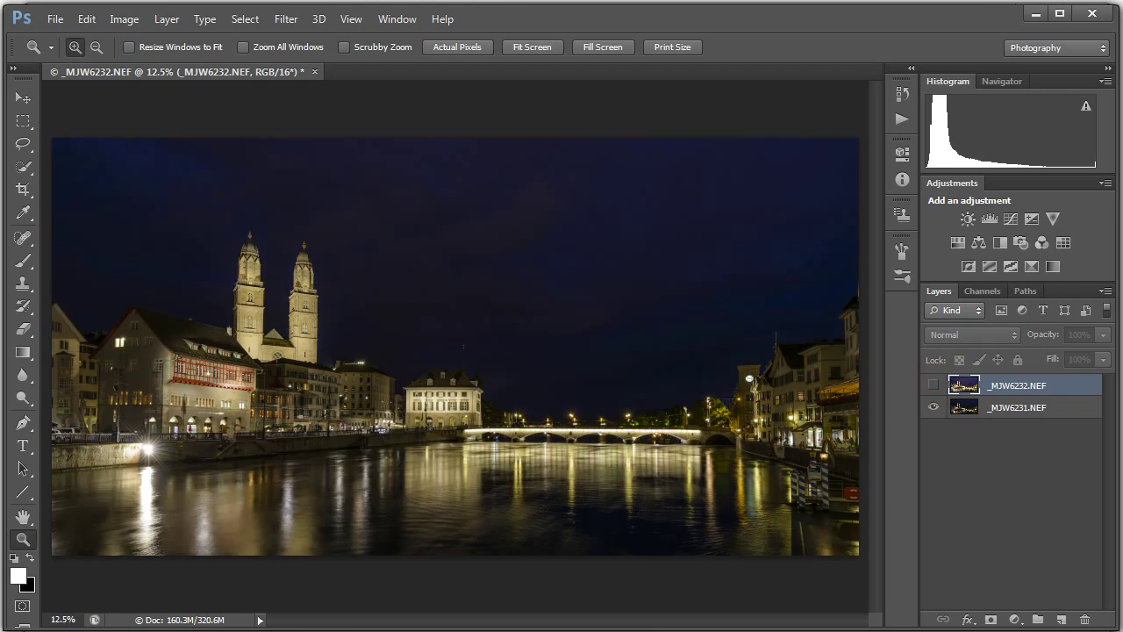
{"action": "left_click", "coordinate": [933, 384]}
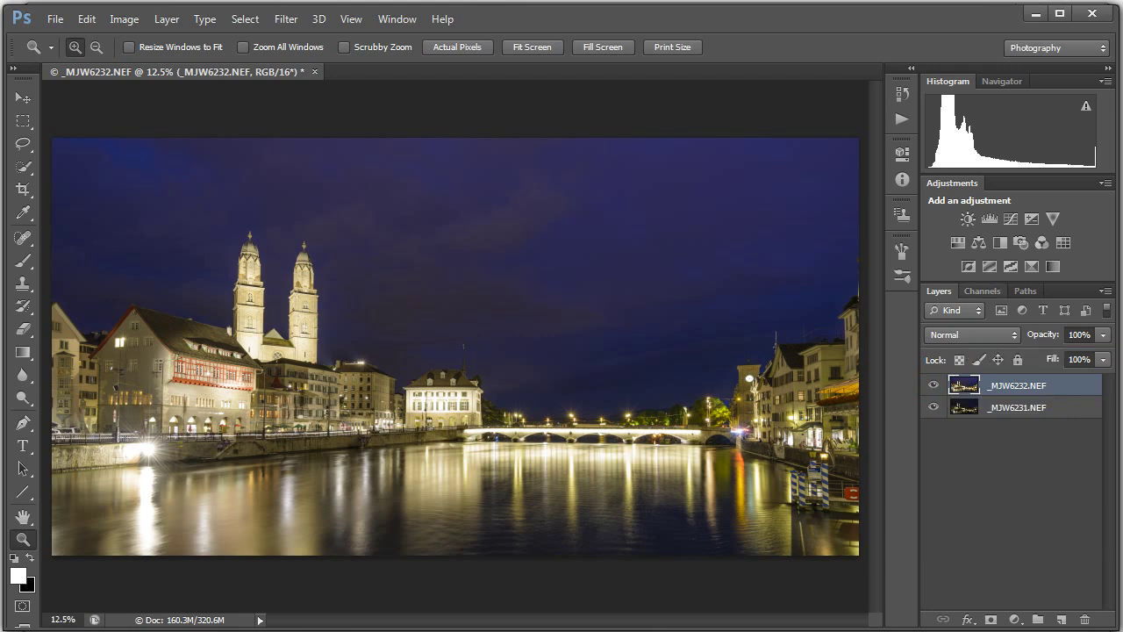
In the Channels panel, view the Red, Green and Blue channels individually, then the RGB composite.
{"action": "left_click", "coordinate": [996, 289]}
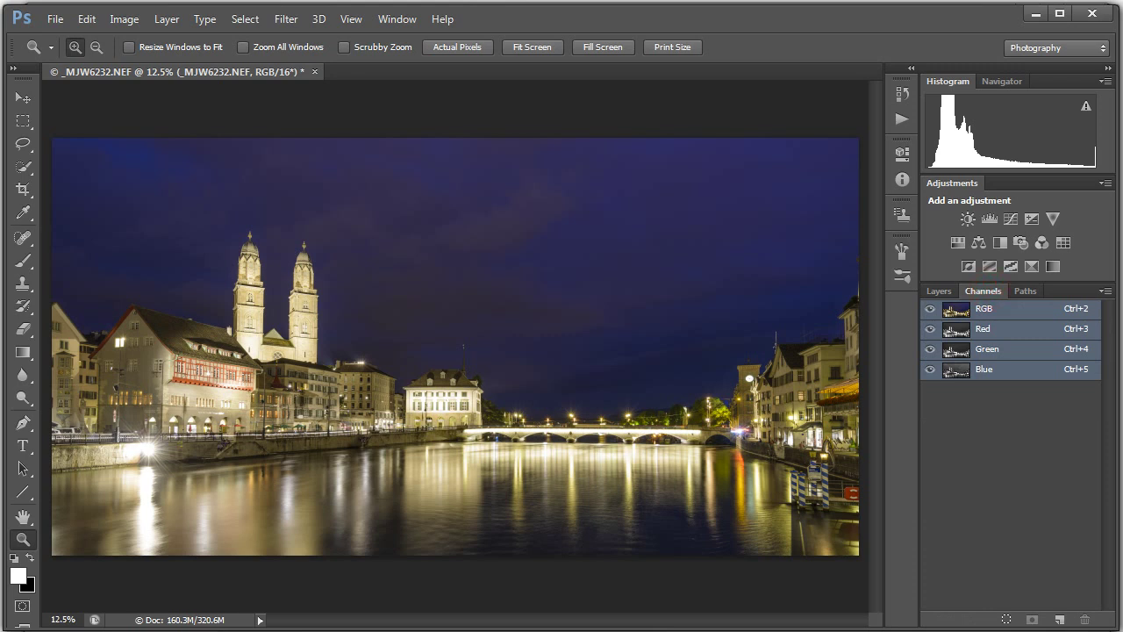
{"action": "left_click", "coordinate": [982, 328]}
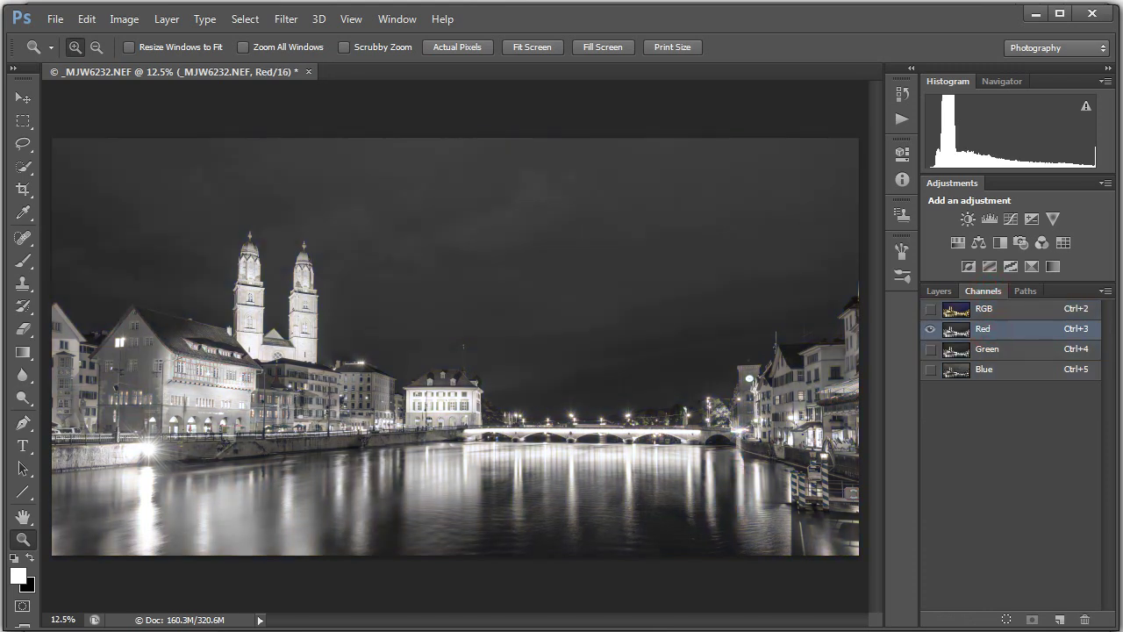
{"action": "left_click", "coordinate": [987, 348]}
{"action": "left_click", "coordinate": [991, 369]}
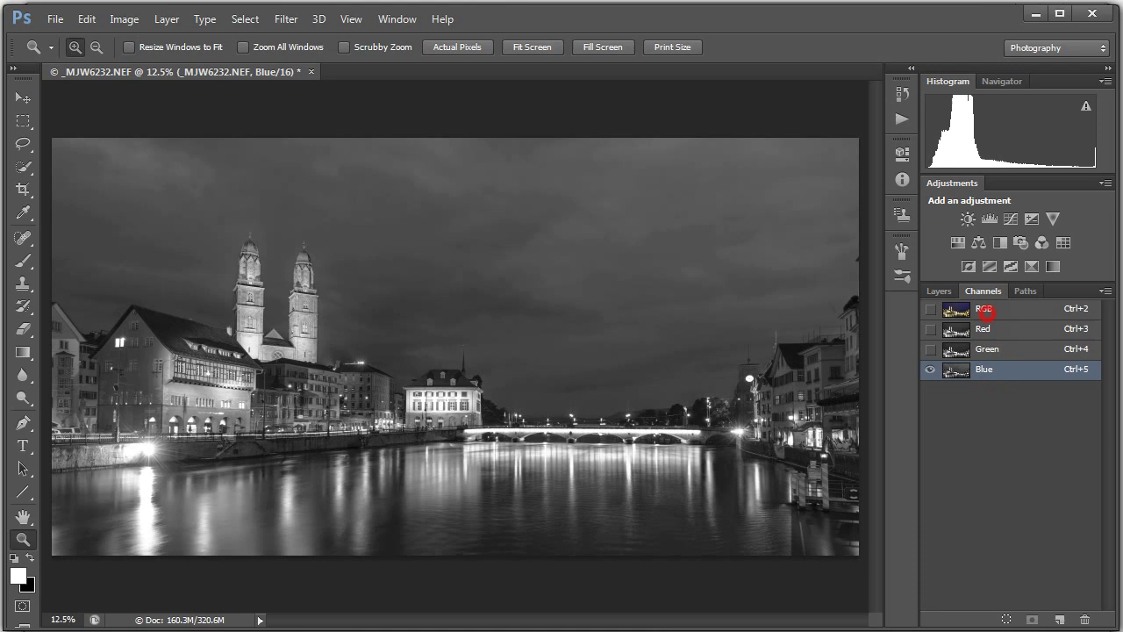
{"action": "left_click", "coordinate": [983, 309]}
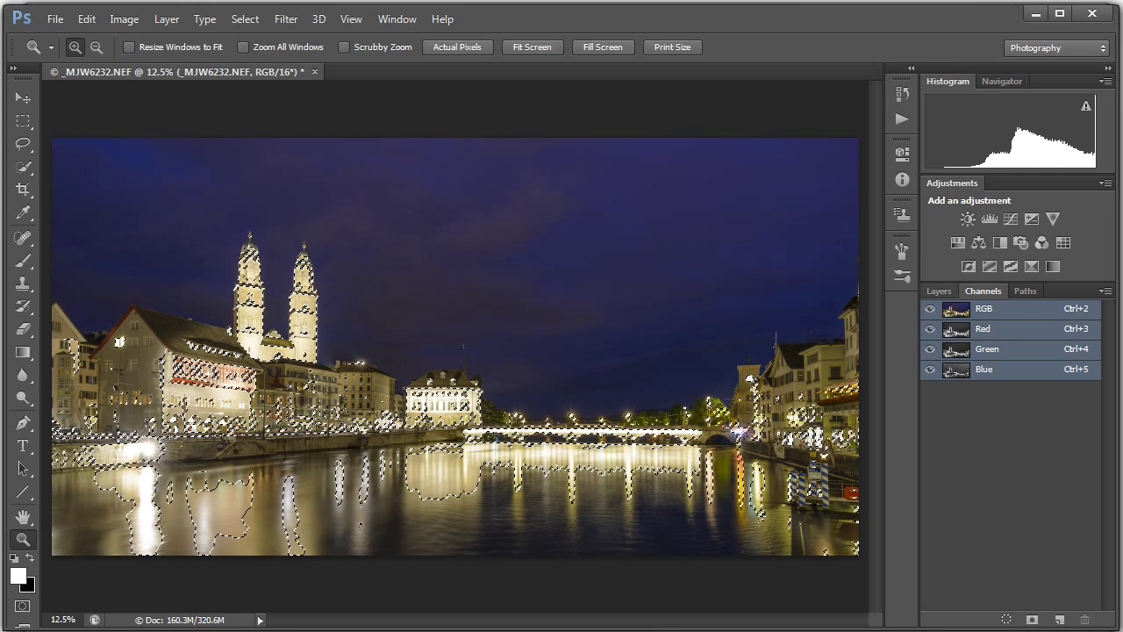
Show the Layers panel (F7) and add a layer mask to _MJW6232.NEF from the selection.
{"action": "key", "text": "F7"}
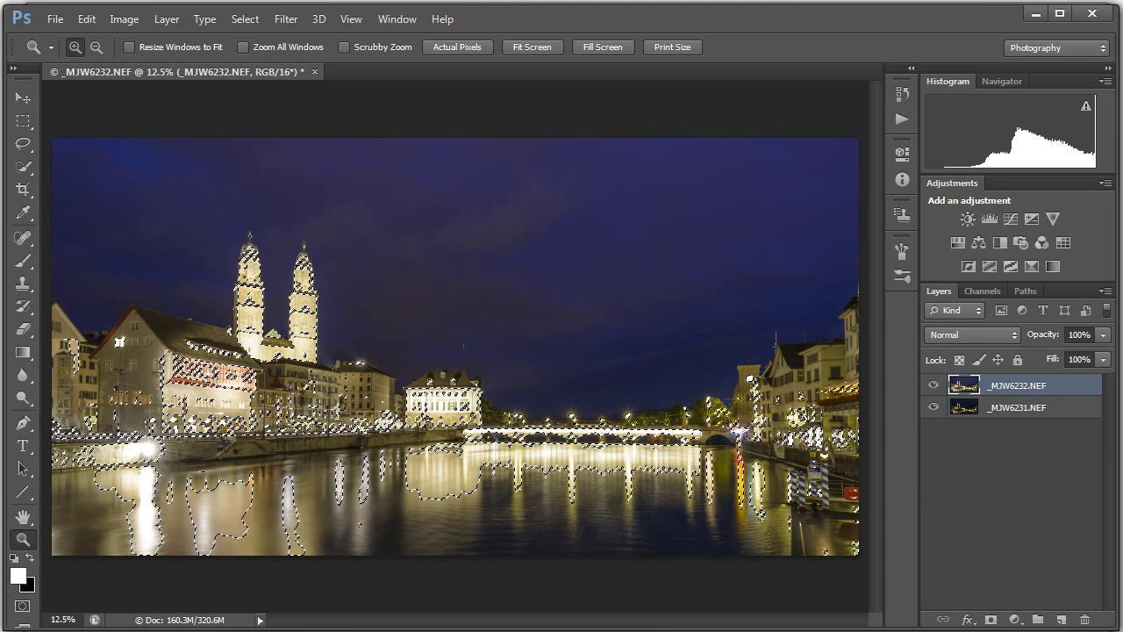
{"action": "left_click", "coordinate": [991, 619]}
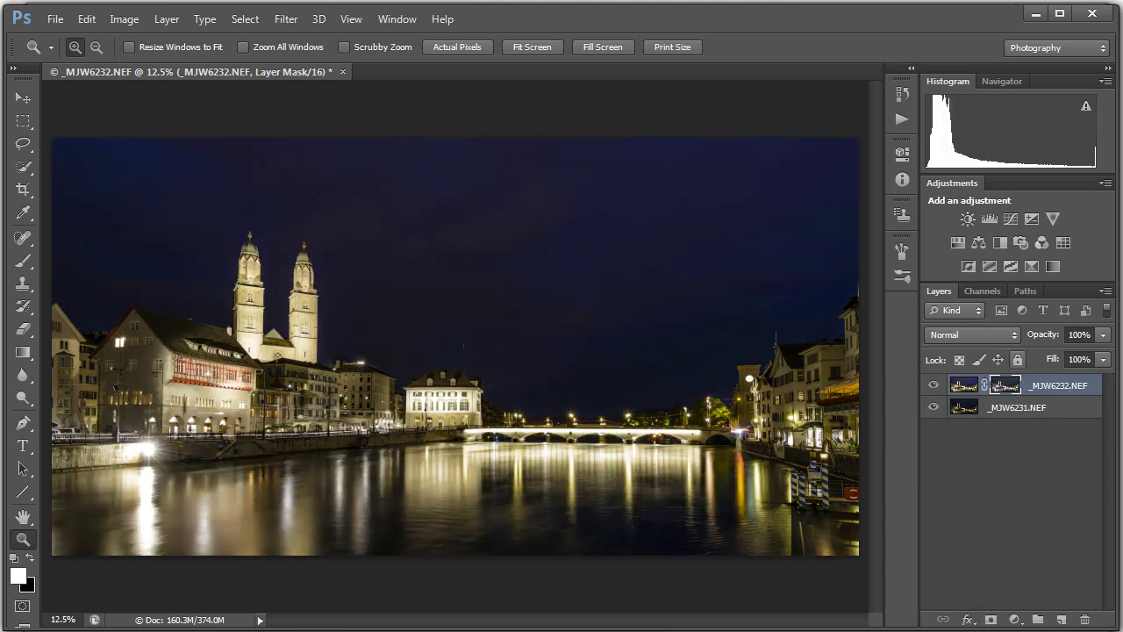
Display the _MJW6232.NEF layer mask on the canvas and invert it.
{"action": "key", "text": "alt"}
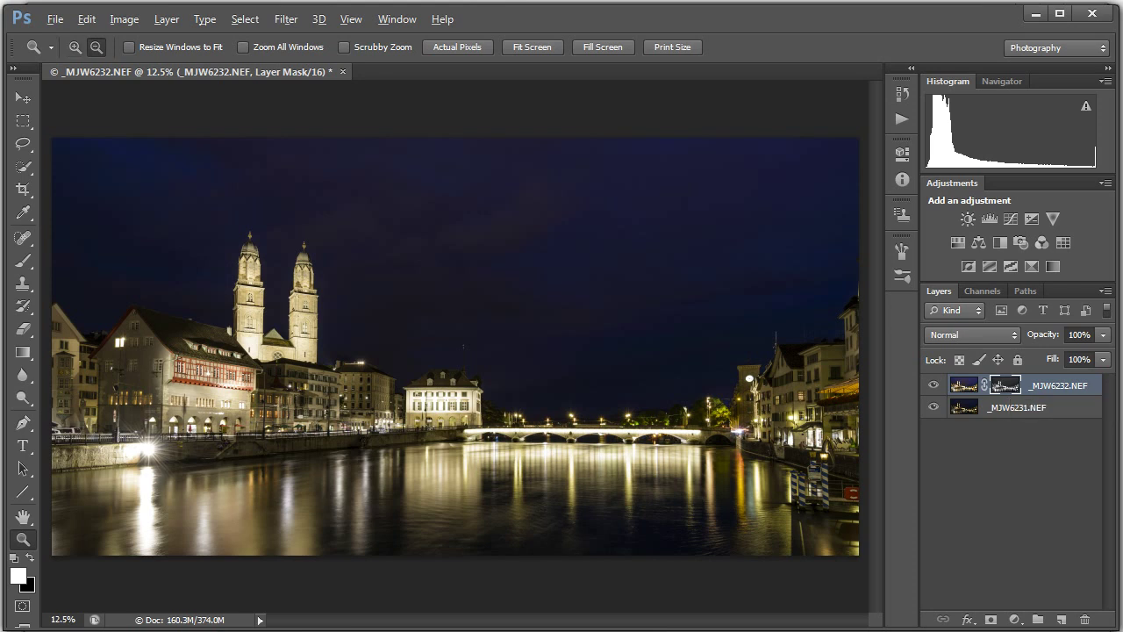
{"action": "left_click", "coordinate": [1005, 384], "text": "alt"}
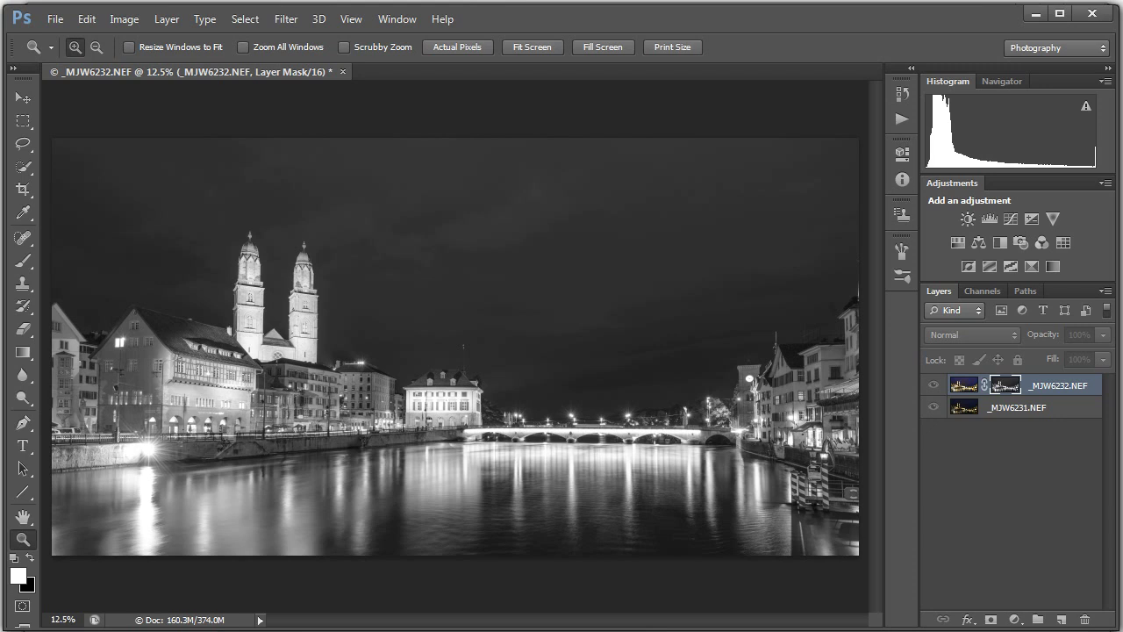
{"action": "key", "text": "ctrl+i"}
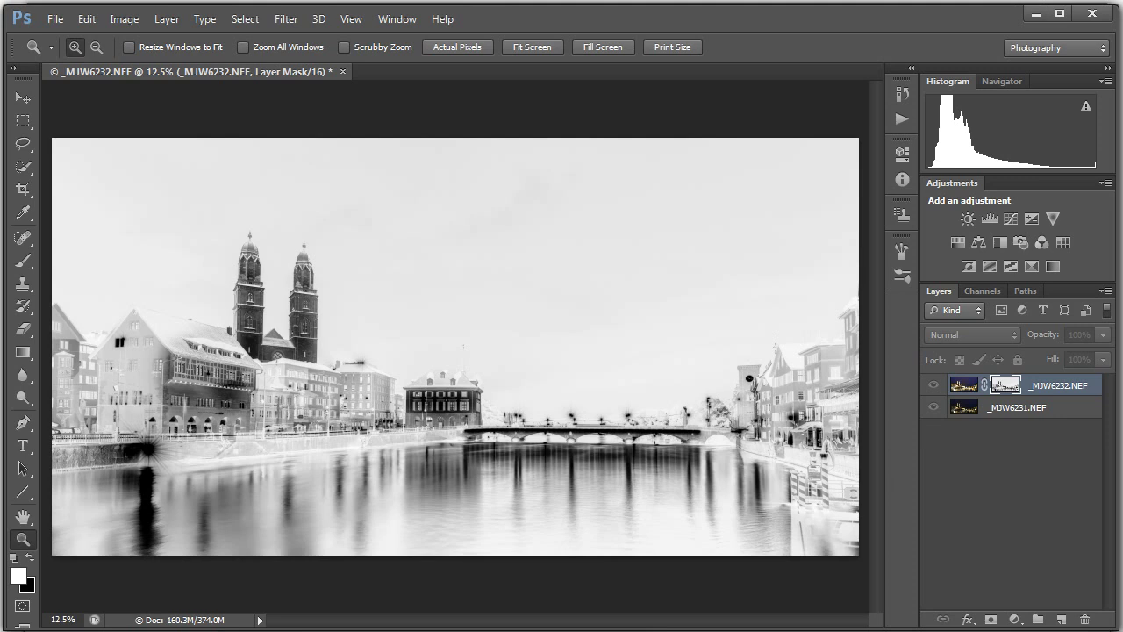
Zoom into the church towers in the mask, then zoom out to 12.5% to see it whole.
{"action": "left_click_drag", "start_coordinate": [213, 256], "coordinate": [354, 307]}
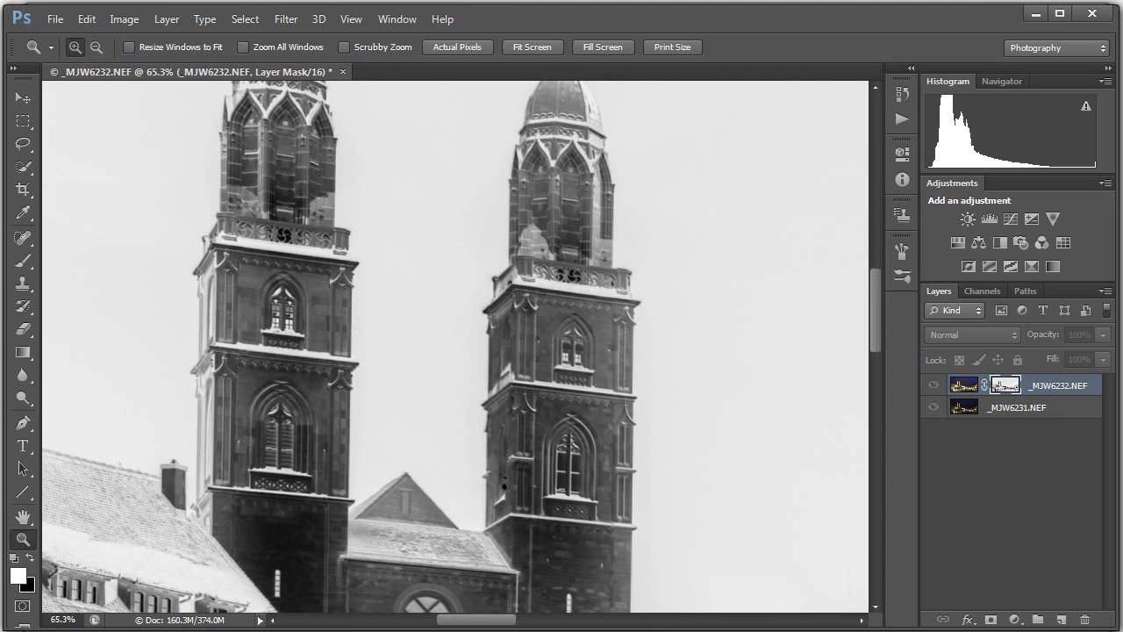
{"action": "left_click", "coordinate": [380, 383], "text": "alt"}
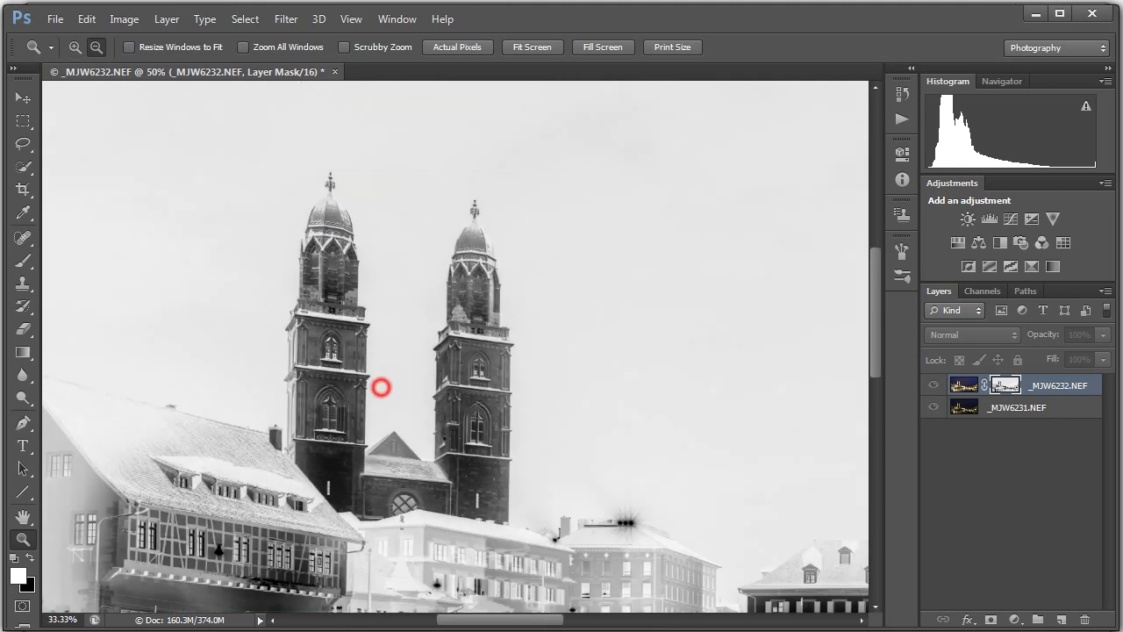
{"action": "left_click", "coordinate": [406, 411], "text": "alt"}
{"action": "left_click", "coordinate": [746, 593], "text": "alt"}
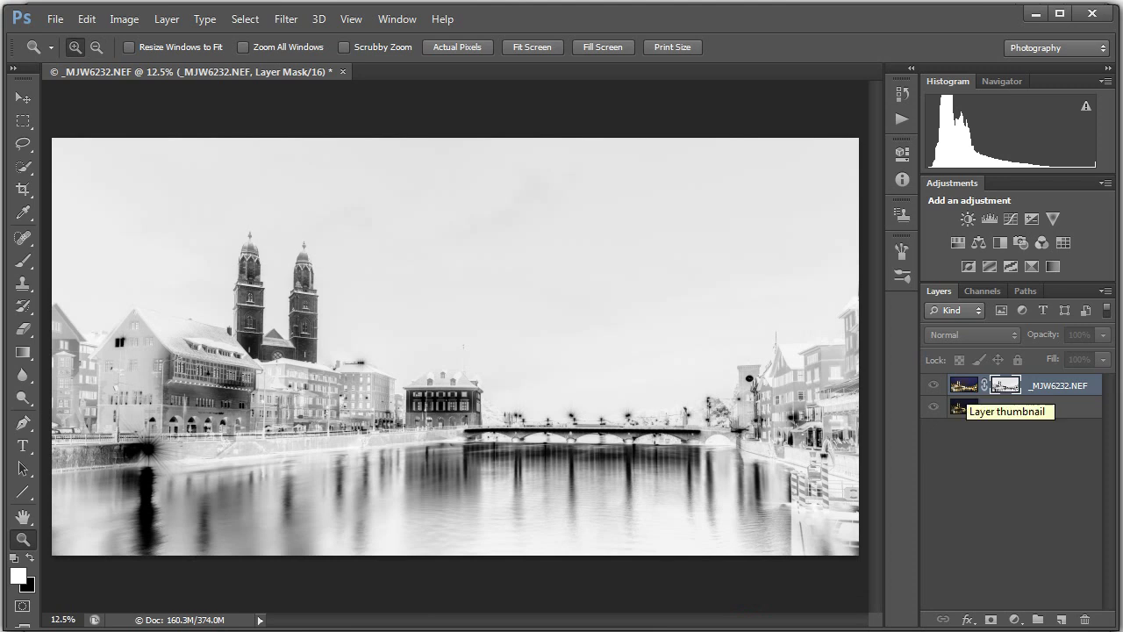
Return to the colour blend, zoom into the bridge, and toggle the layer mask off and on.
{"action": "left_click", "coordinate": [964, 384]}
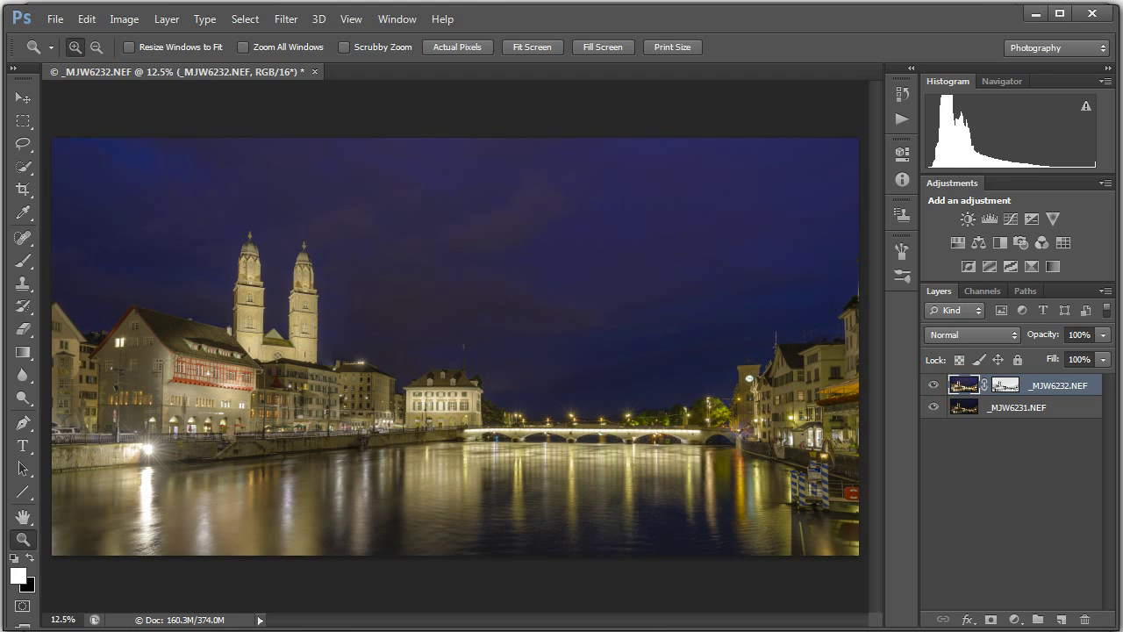
{"action": "left_click_drag", "start_coordinate": [581, 433], "coordinate": [580, 433]}
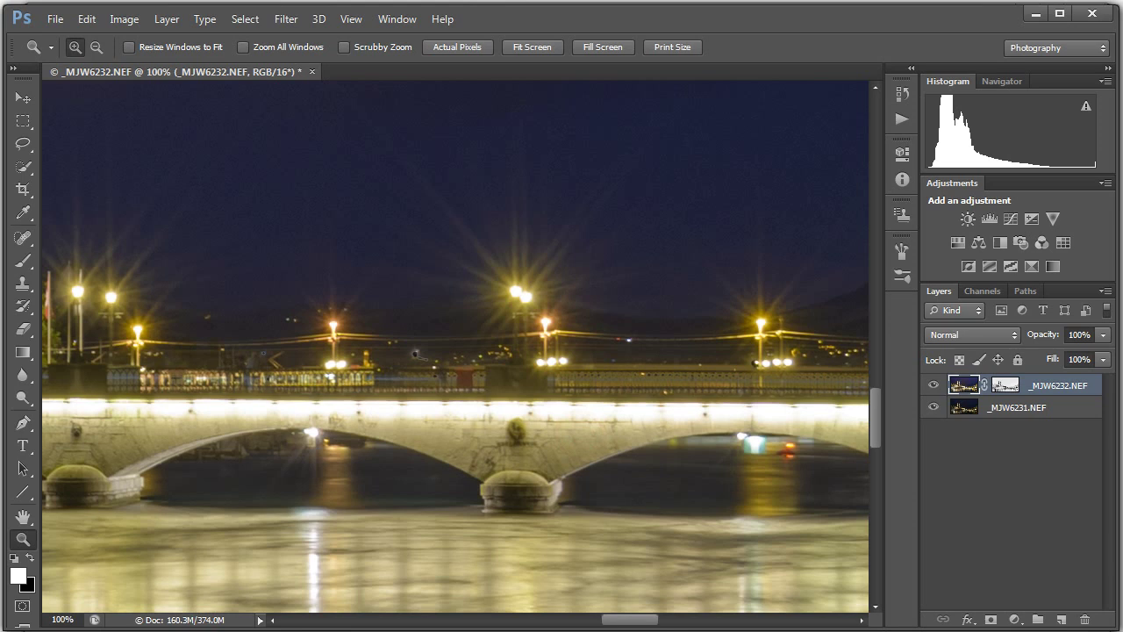
{"action": "left_click", "coordinate": [1005, 384], "text": "shift"}
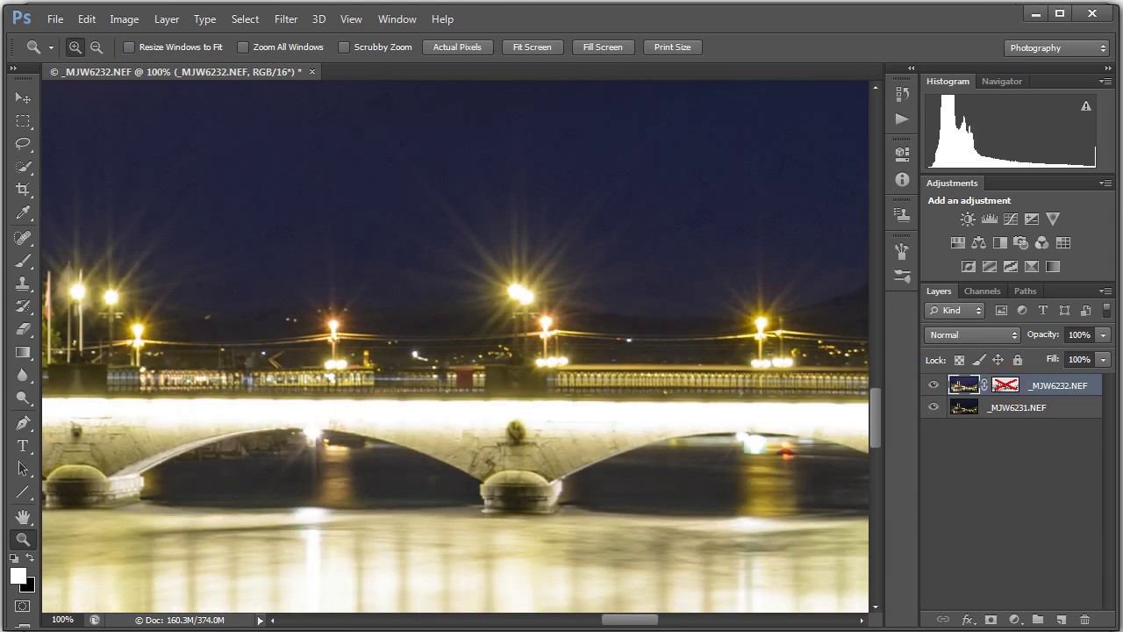
{"action": "left_click", "coordinate": [1005, 384], "text": "shift"}
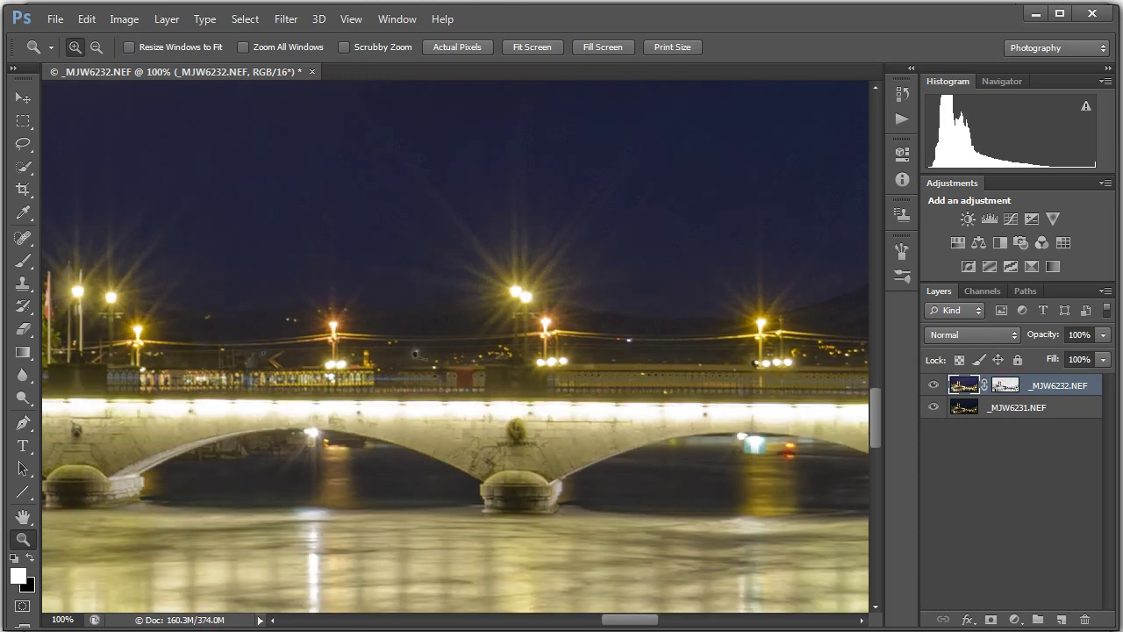
Zoom out to the whole image and toggle the layer mask off and on twice more.
{"action": "left_click", "coordinate": [570, 382], "text": "alt"}
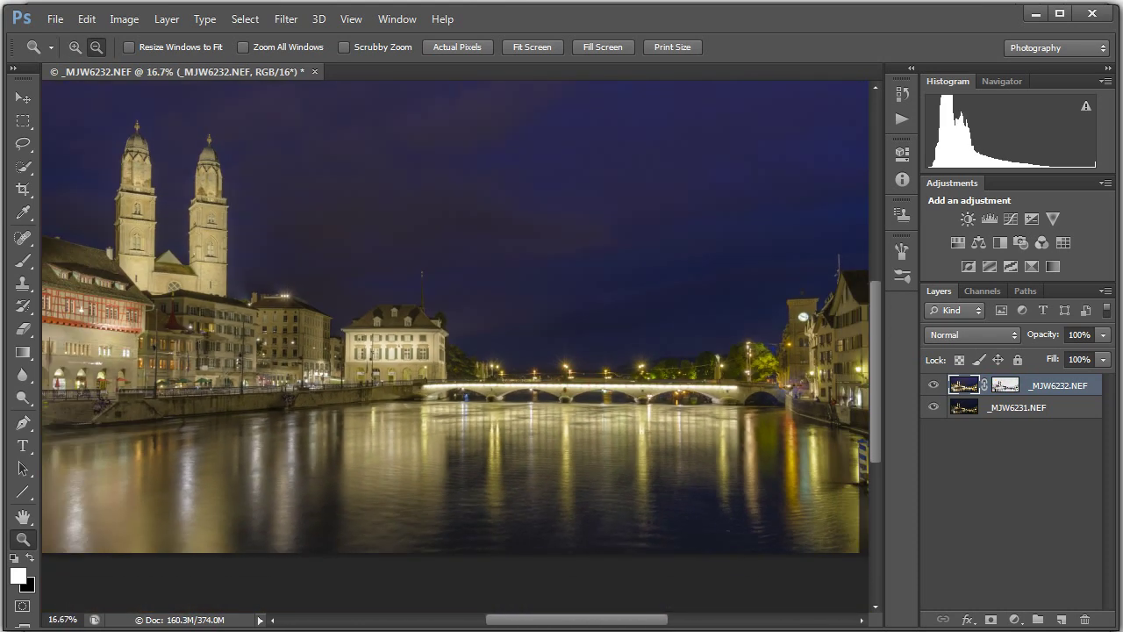
{"action": "left_click", "coordinate": [575, 379], "text": "alt"}
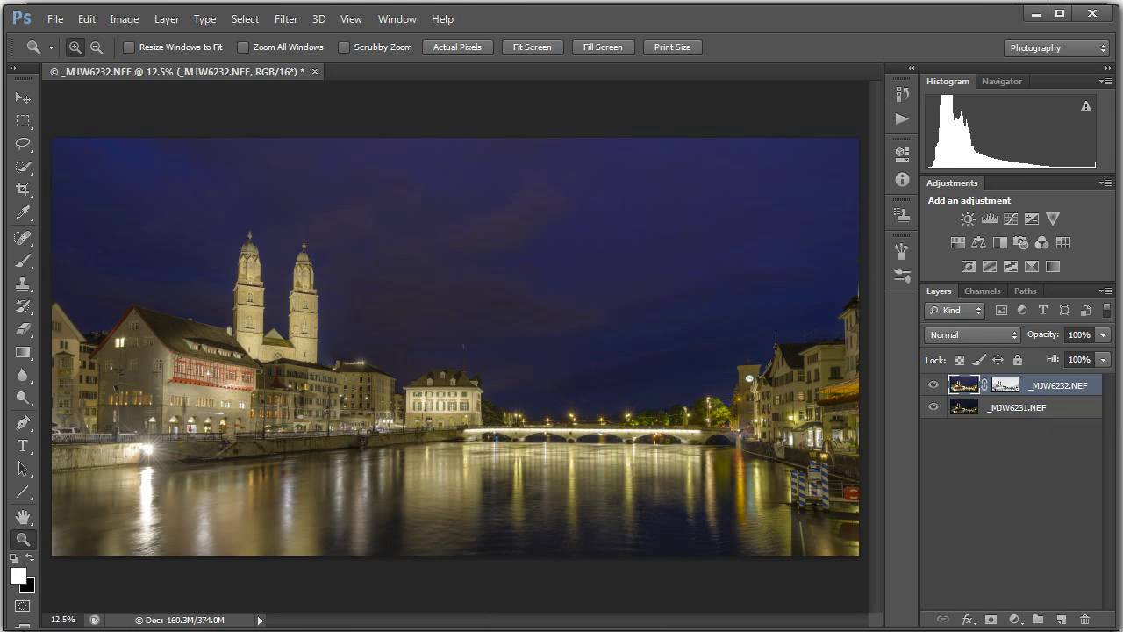
{"action": "left_click", "coordinate": [1005, 384], "text": "shift"}
{"action": "left_click", "coordinate": [1005, 385], "text": "shift"}
{"action": "left_click", "coordinate": [1005, 384], "text": "shift"}
{"action": "left_click", "coordinate": [1005, 385], "text": "shift"}
{"action": "key", "text": "alt"}
{"action": "left_click", "coordinate": [1005, 384], "text": "alt"}
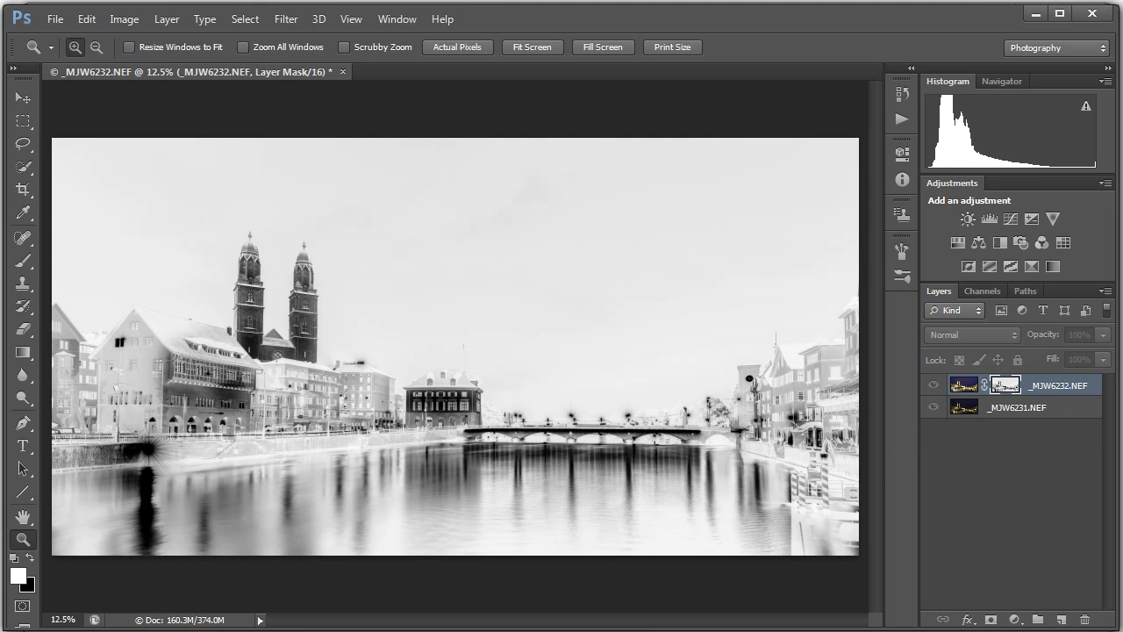
{"action": "left_click", "coordinate": [963, 384]}
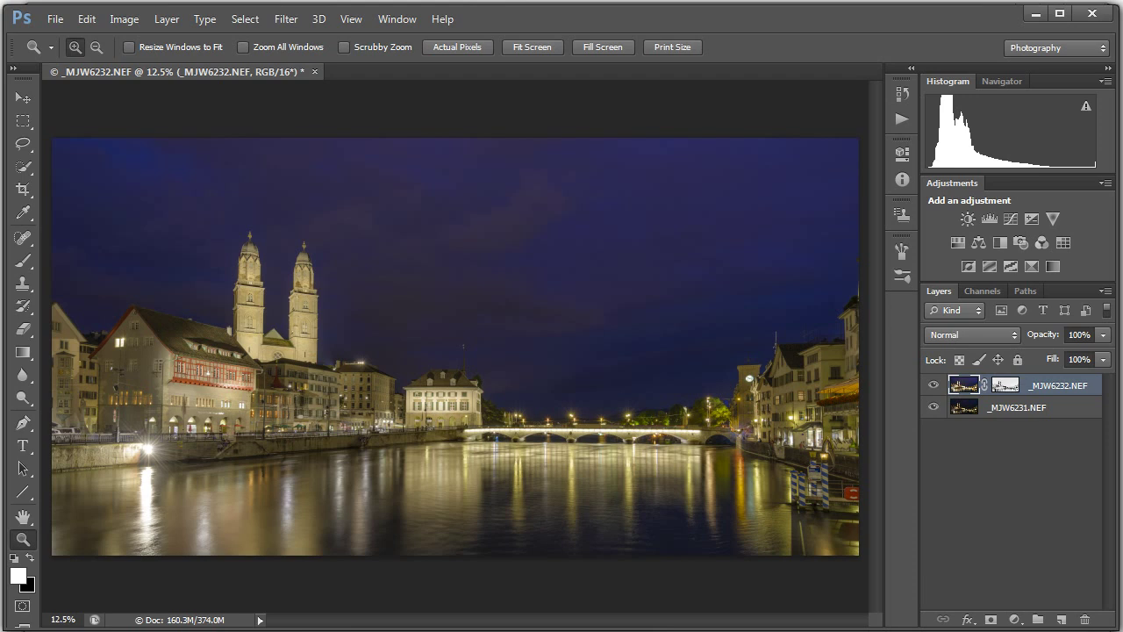
Add a Curves adjustment layer with highlights lifted and shadows pulled down into an S-curve.
{"action": "left_click", "coordinate": [1014, 619]}
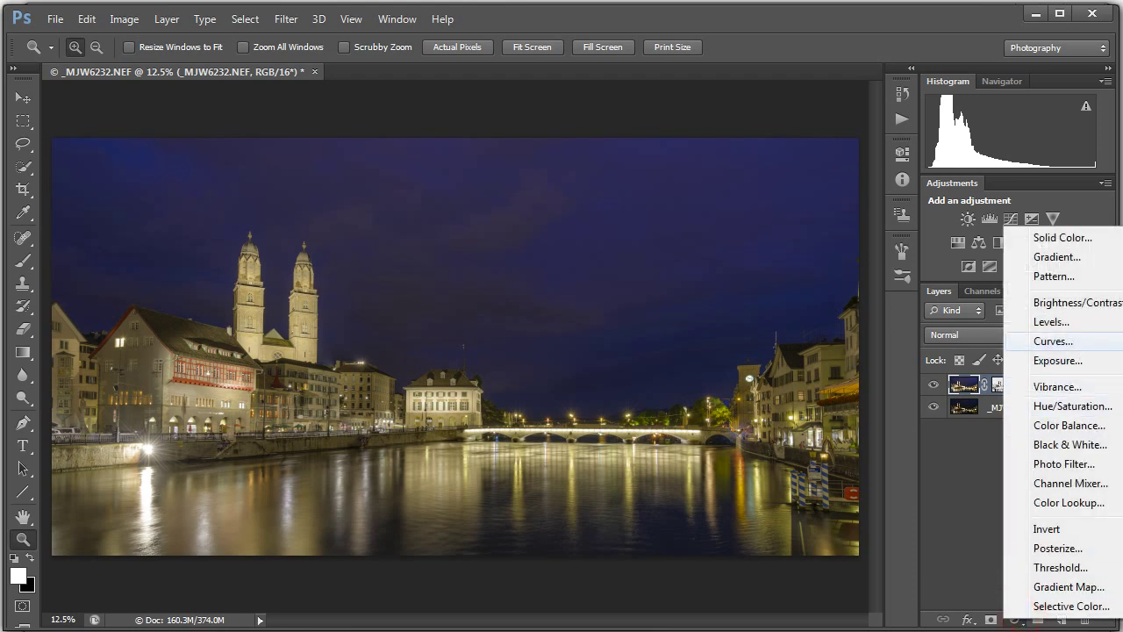
{"action": "left_click", "coordinate": [1061, 339]}
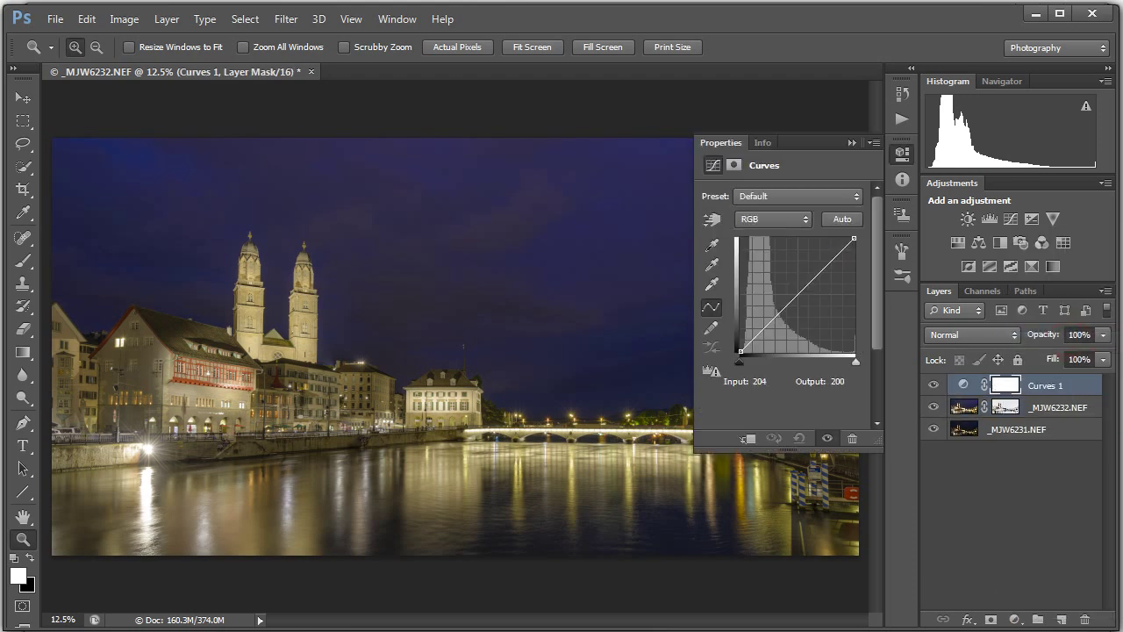
{"action": "left_click_drag", "start_coordinate": [830, 261], "coordinate": [830, 257]}
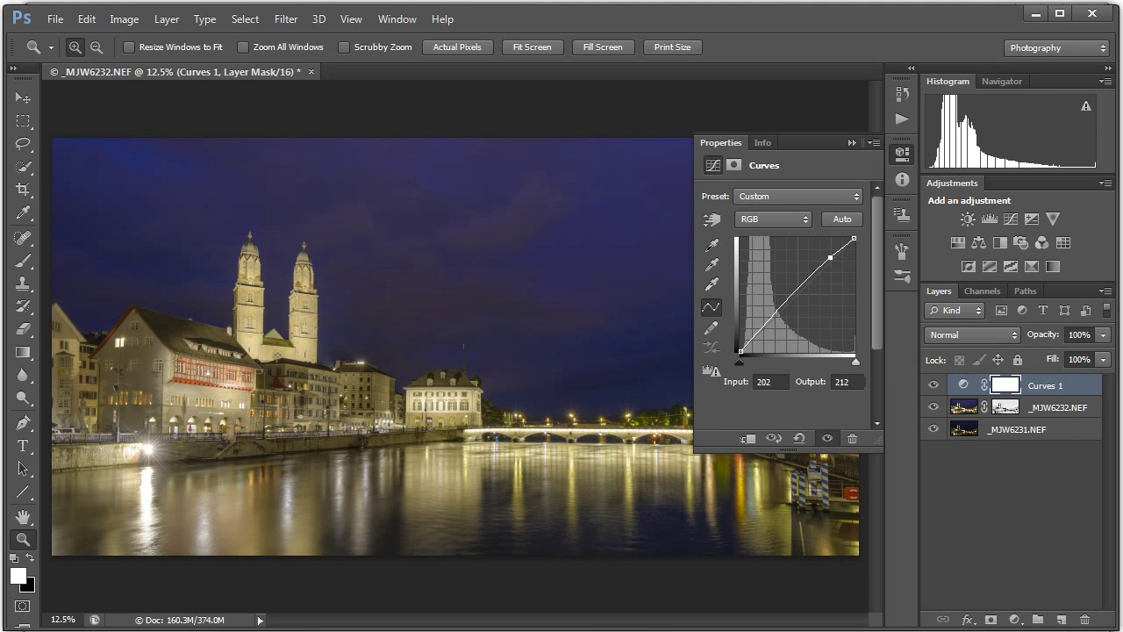
{"action": "left_click", "coordinate": [801, 287]}
{"action": "left_click_drag", "start_coordinate": [775, 317], "coordinate": [772, 319]}
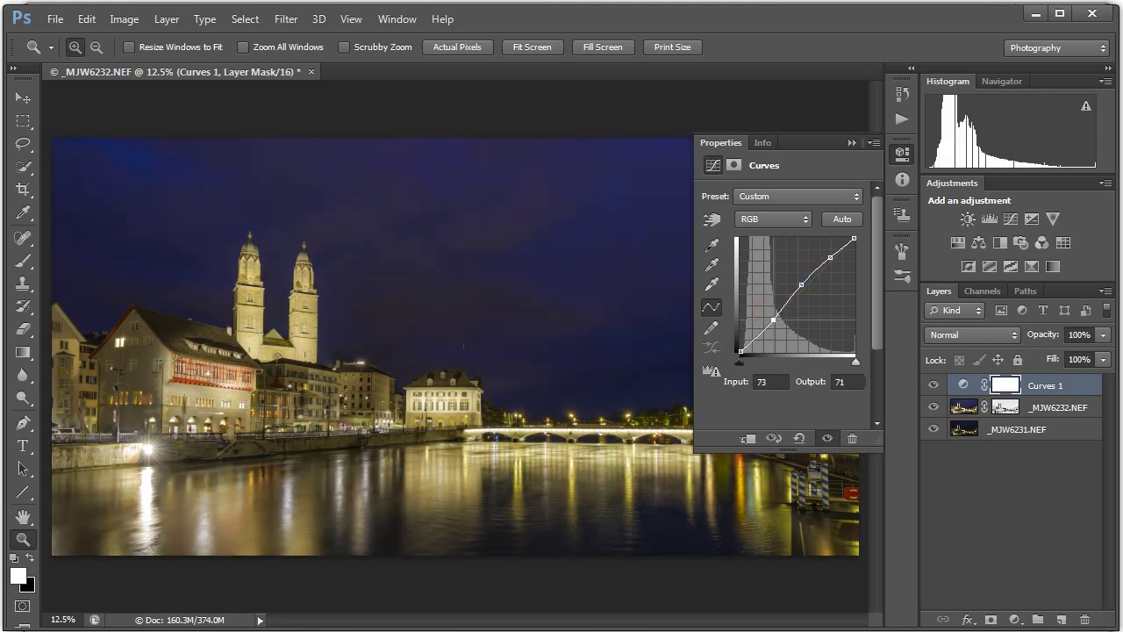
{"action": "left_click", "coordinate": [851, 142]}
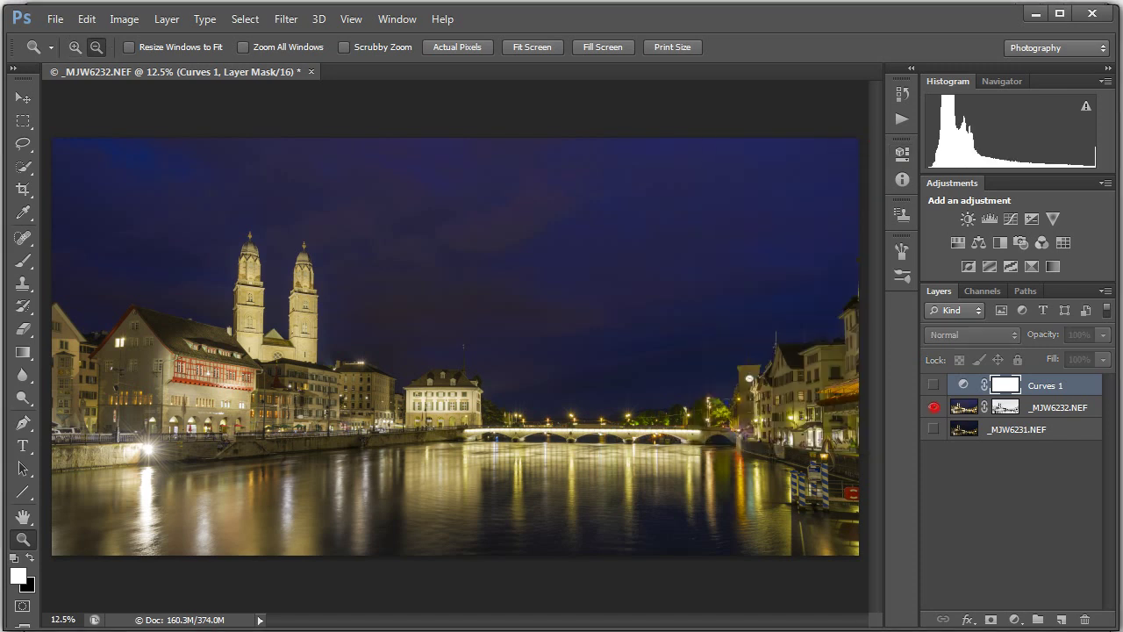
Compare _MJW6231.NEF alone, the blend, and the Curves 1 result, ending with all layers visible.
{"action": "left_click", "coordinate": [933, 428]}
{"action": "left_click", "coordinate": [933, 428]}
{"action": "left_click", "coordinate": [933, 428]}
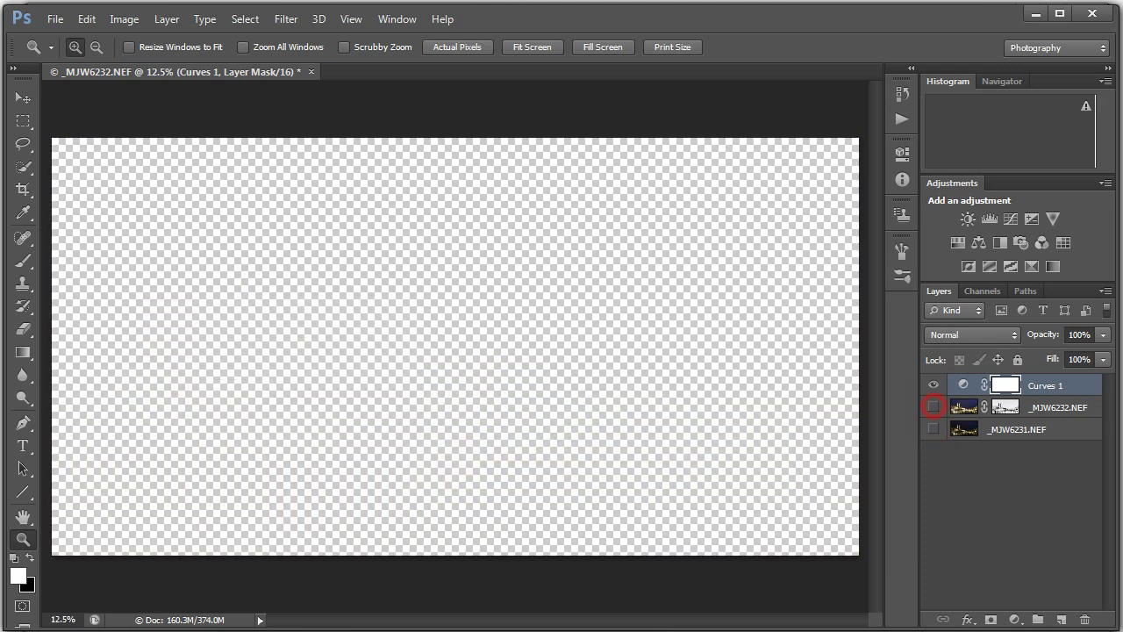
{"action": "left_click", "coordinate": [932, 428], "text": "alt"}
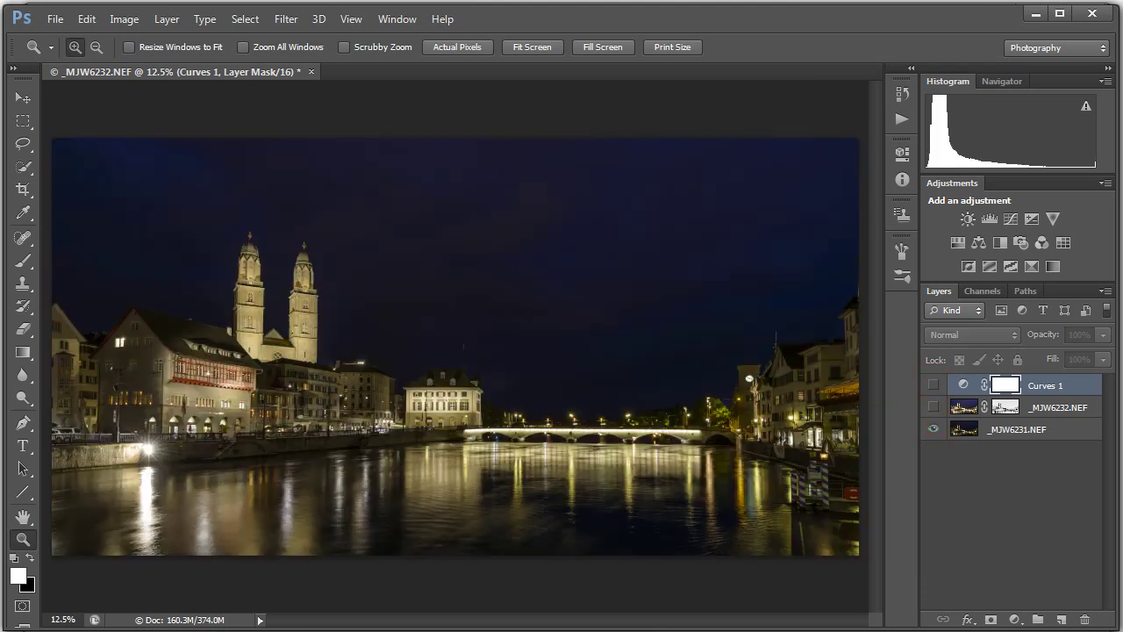
{"action": "left_click", "coordinate": [933, 407]}
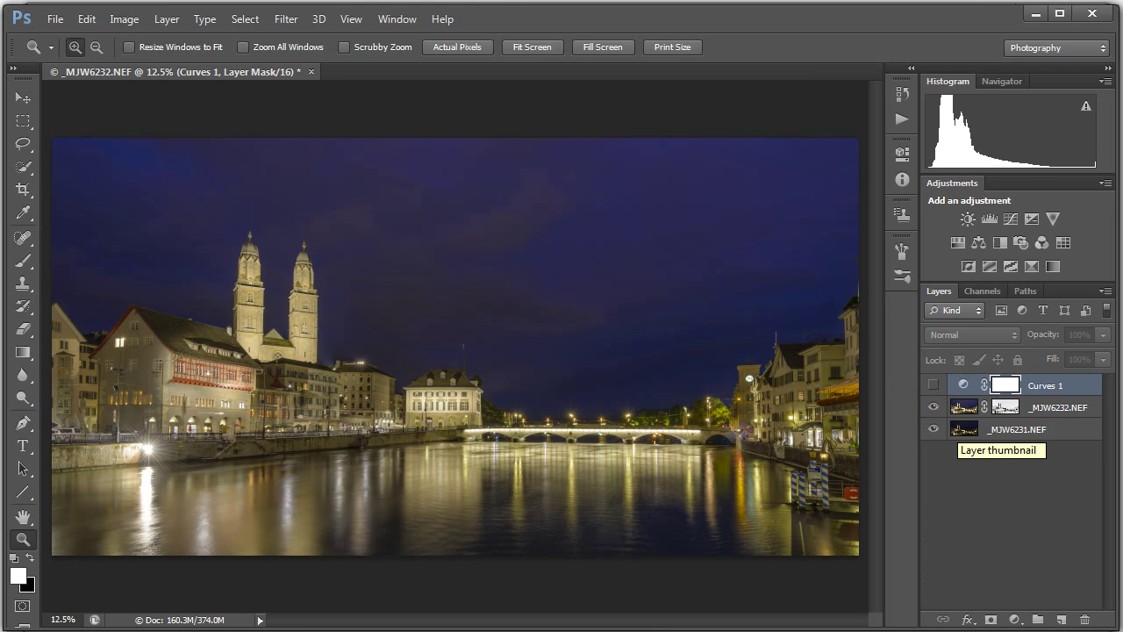
{"action": "left_click", "coordinate": [932, 384]}
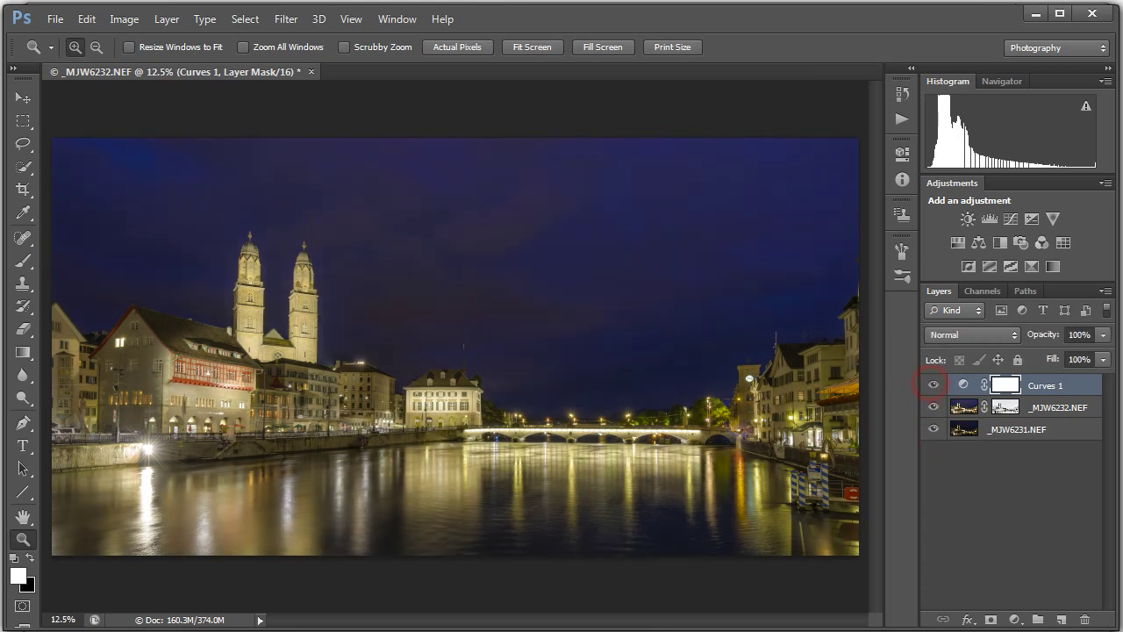
Zoom into the church towers, pan around, then zoom back out to the whole image.
{"action": "left_click", "coordinate": [339, 318]}
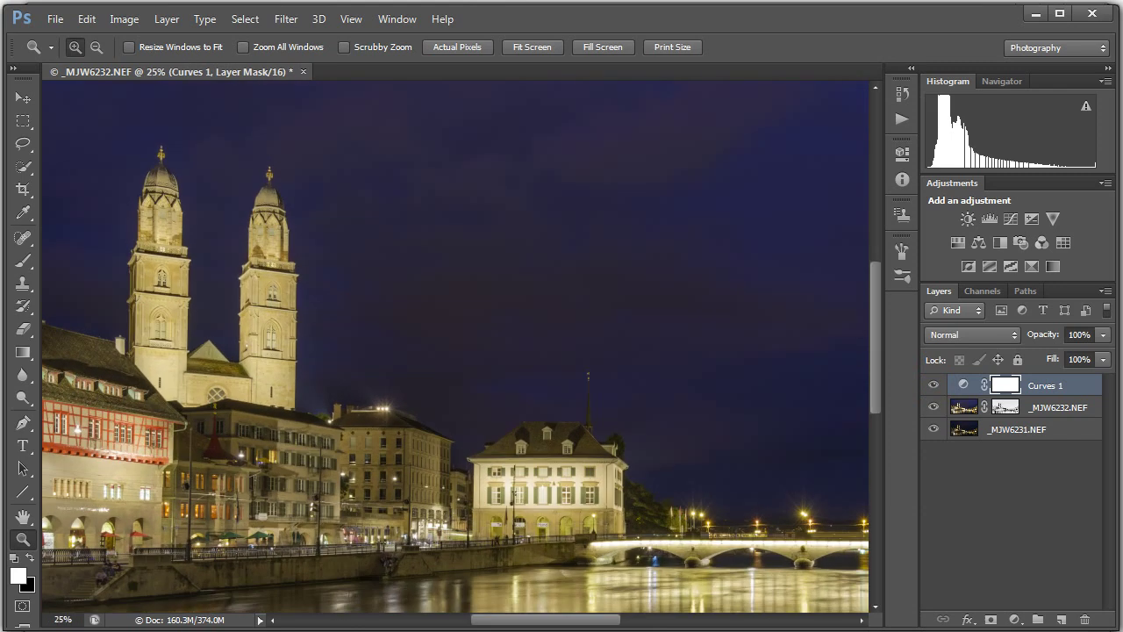
{"action": "scroll", "coordinate": [461, 346], "scroll_direction": "down", "scroll_amount": 3}
{"action": "scroll", "coordinate": [462, 347], "scroll_direction": "right", "scroll_amount": 5}
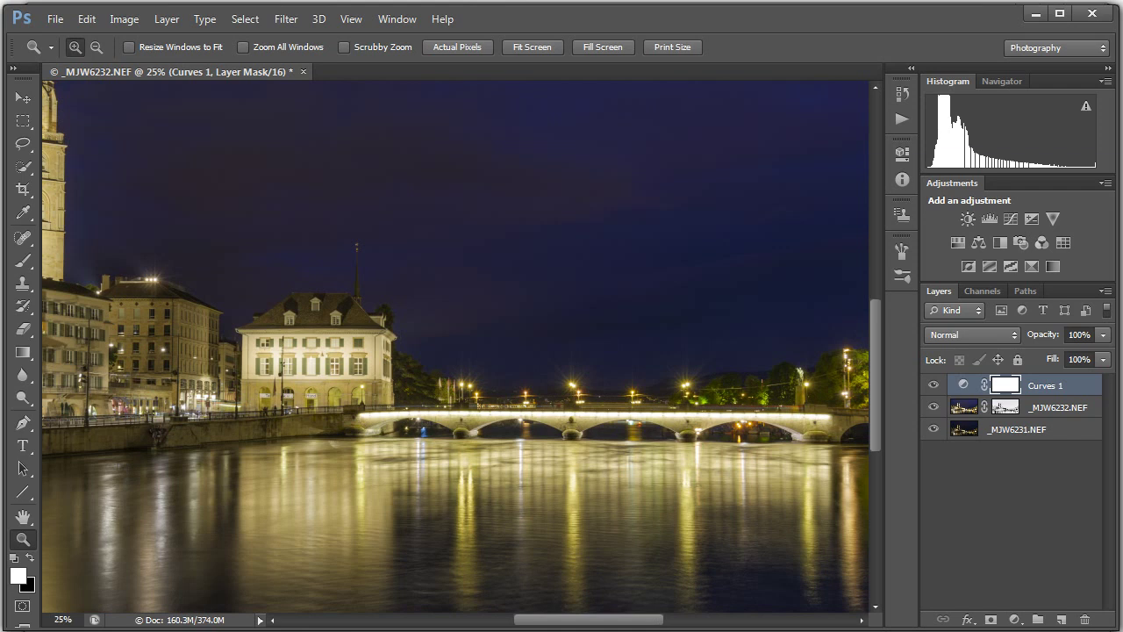
{"action": "left_click", "coordinate": [461, 338], "text": "alt"}
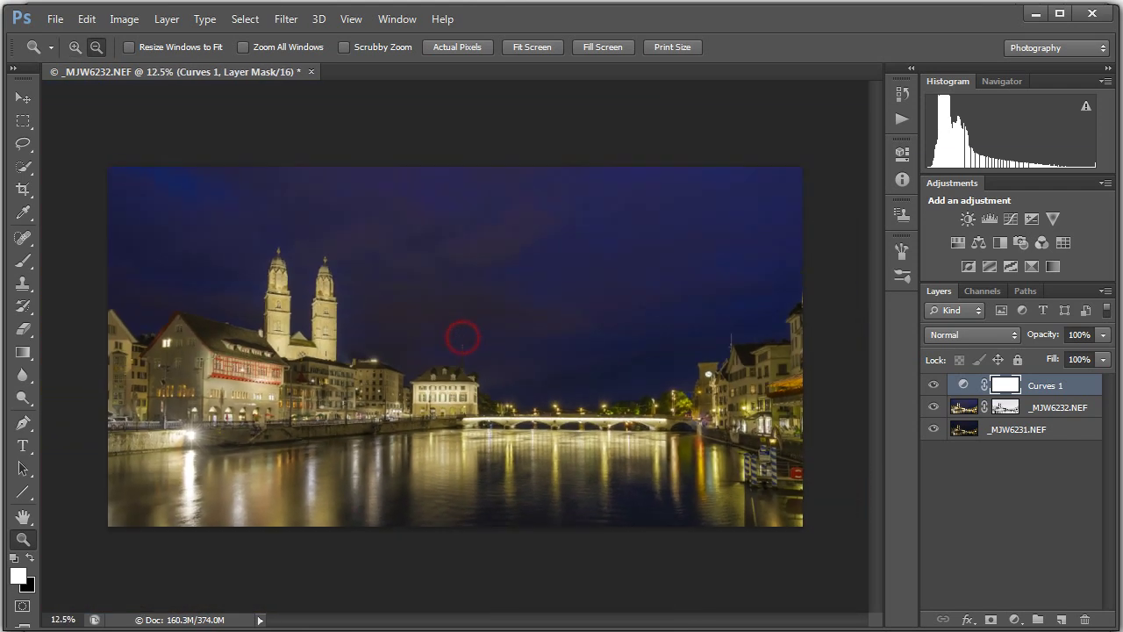